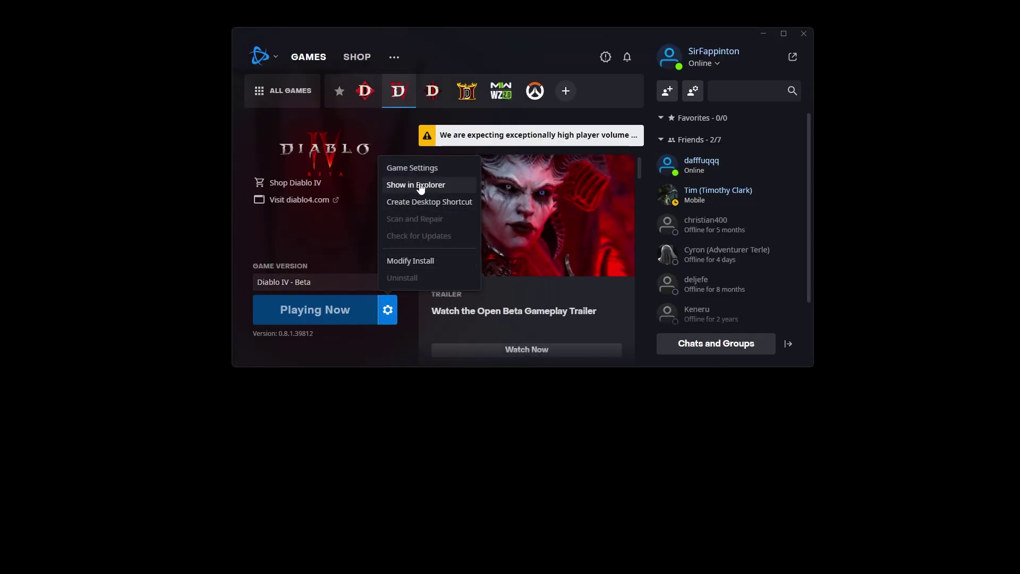
# Step: Open the Diablo IV - Beta install folder in File Explorer and show its full path
pyautogui.click(415, 185)
pyautogui.doubleClick(358, 238)
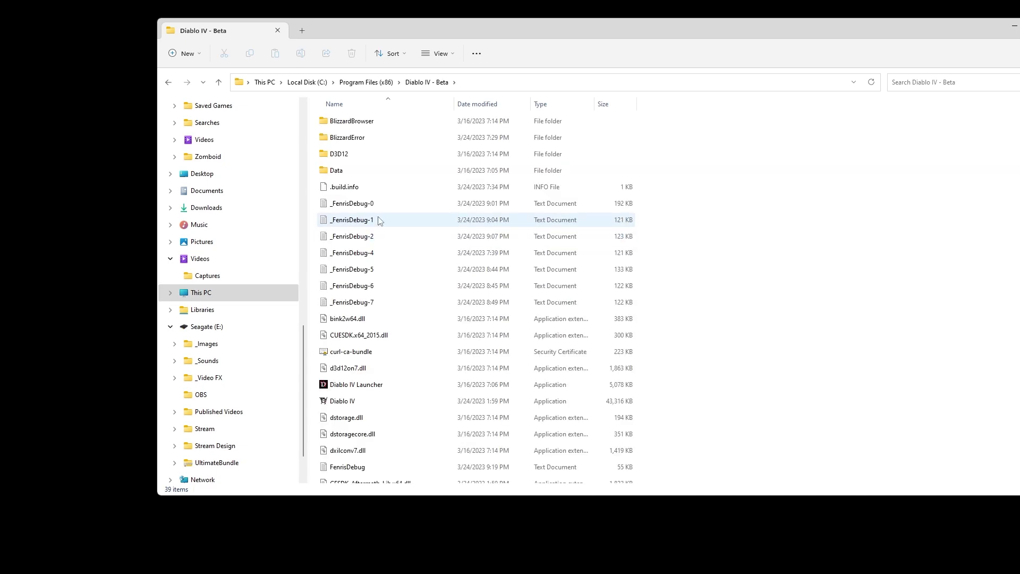
pyautogui.click(478, 81)
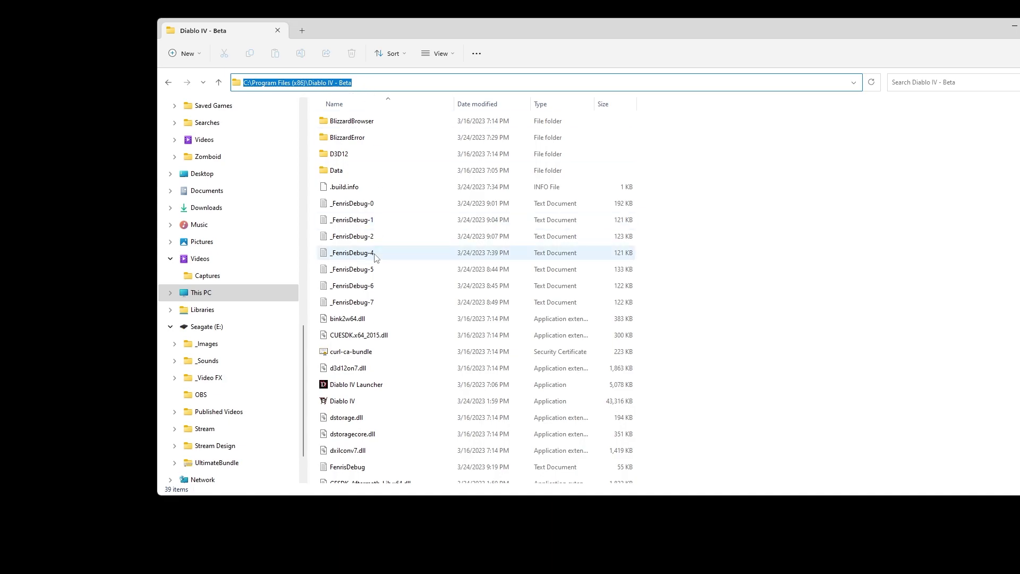
# Step: Select the seven _FenrisDebug log files, then select only _FenrisDebug-2
pyautogui.click(359, 206)
pyautogui.keyDown('shift'); pyautogui.click(382, 302); pyautogui.keyUp('shift')
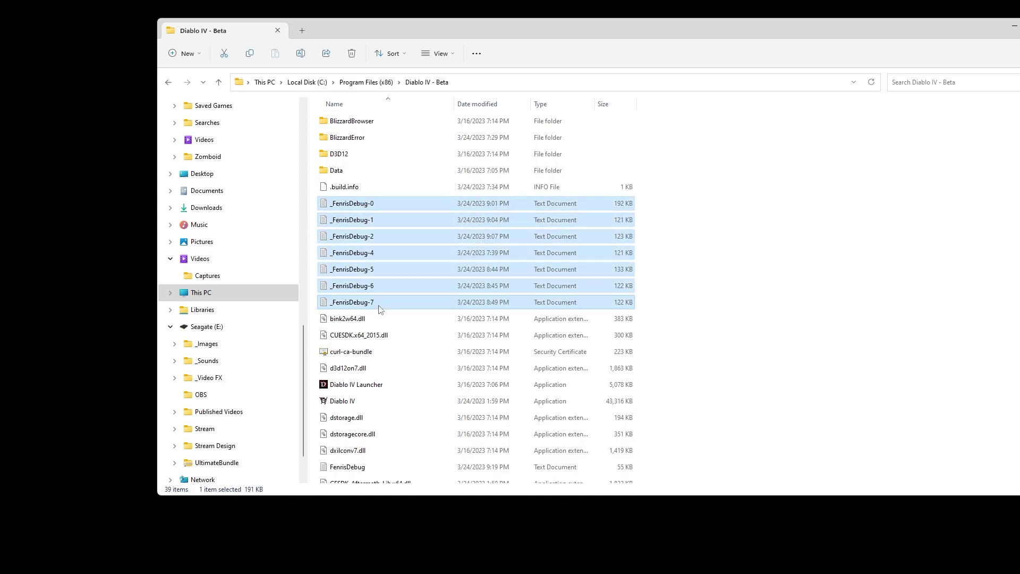
pyautogui.click(413, 246)
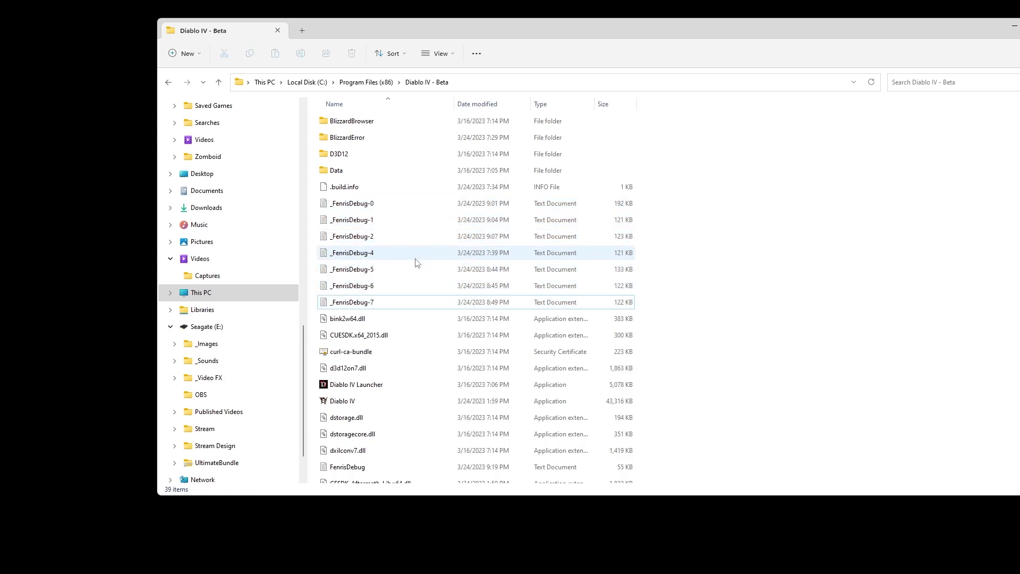
pyautogui.click(388, 238)
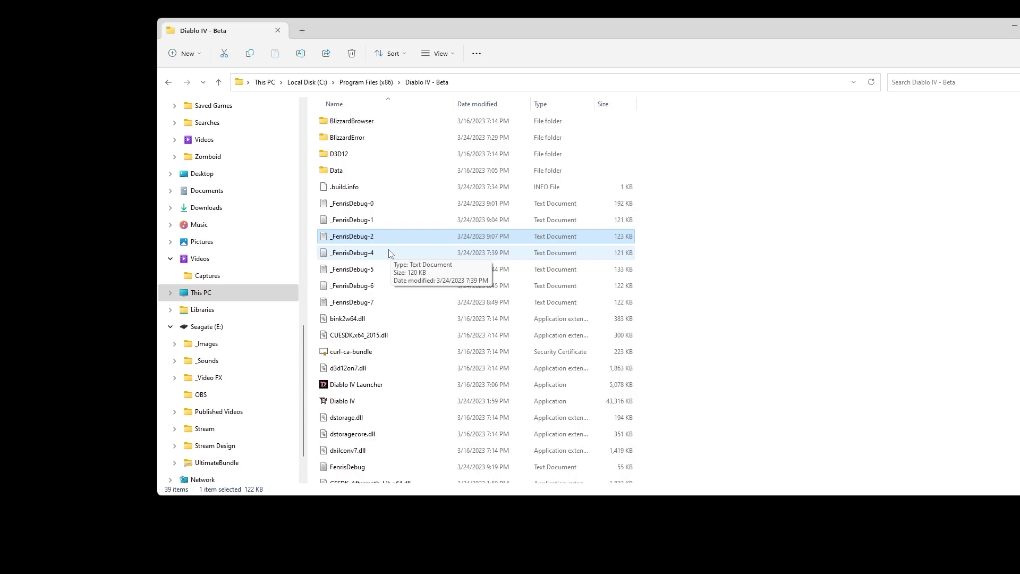
# Step: Open the _FenrisDebug-2 log in Notepad, close it and reopen it
pyautogui.doubleClick(384, 237)
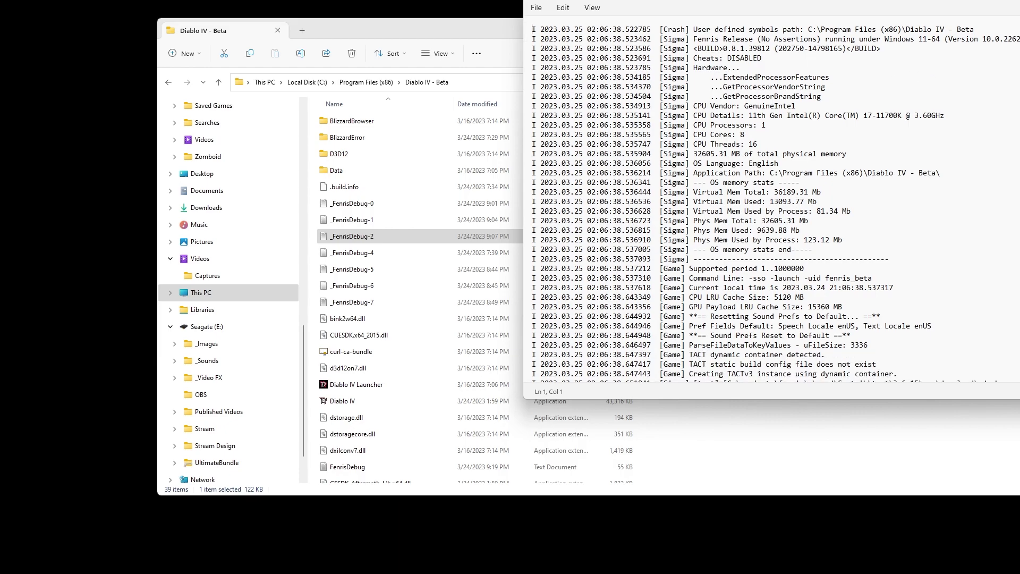
pyautogui.scroll(-10, 867, 140)
pyautogui.scroll(-10, 868, 140)
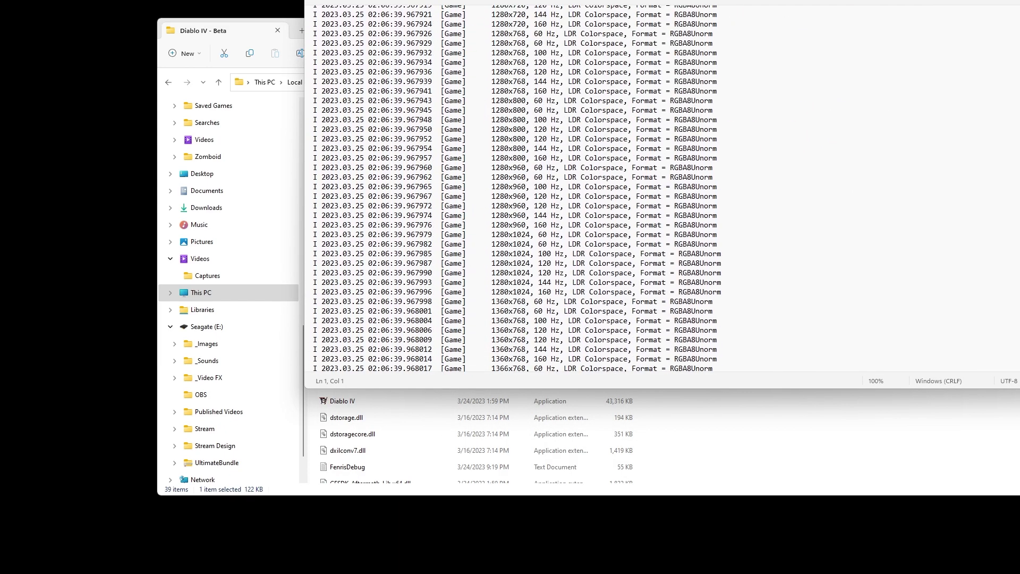
pyautogui.scroll(-10, 868, 141)
pyautogui.hotkey('alt', 'F4')
pyautogui.doubleClick(370, 242)
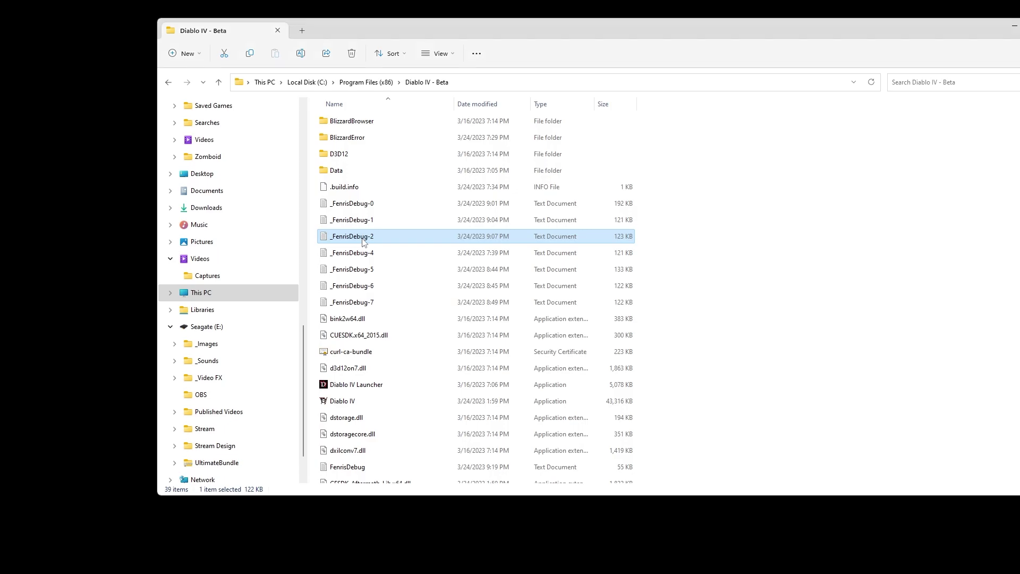
# Step: Search the log for 'crash', highlight the DXGI_ERROR_NOT_CURRENTLY_AVAILABLE error, and close Notepad
pyautogui.hotkey('ctrl', 'f')
pyautogui.press('Return')
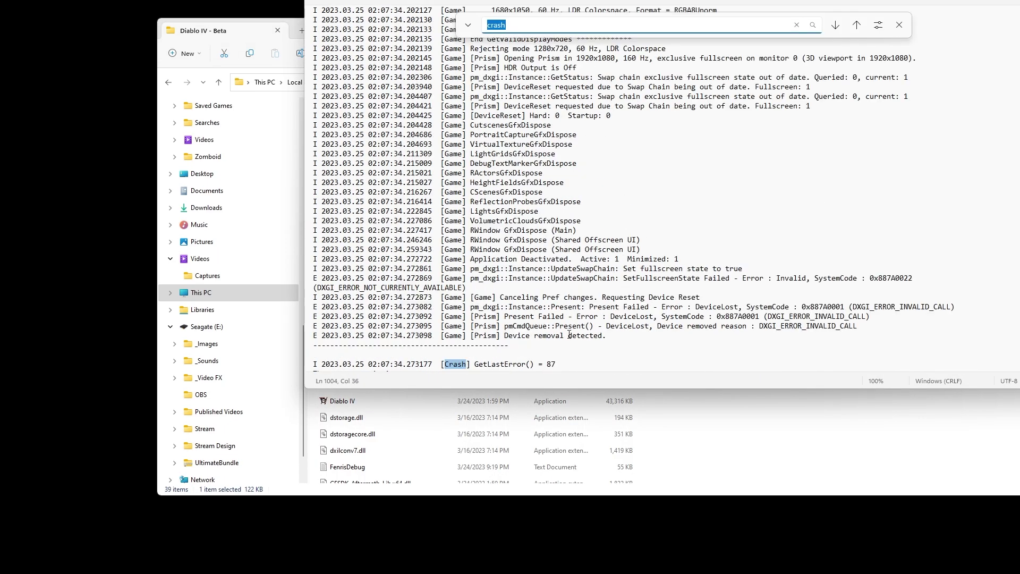
pyautogui.scroll(-1, 569, 334)
pyautogui.scroll(-2, 553, 250)
pyautogui.scroll(-2, 537, 164)
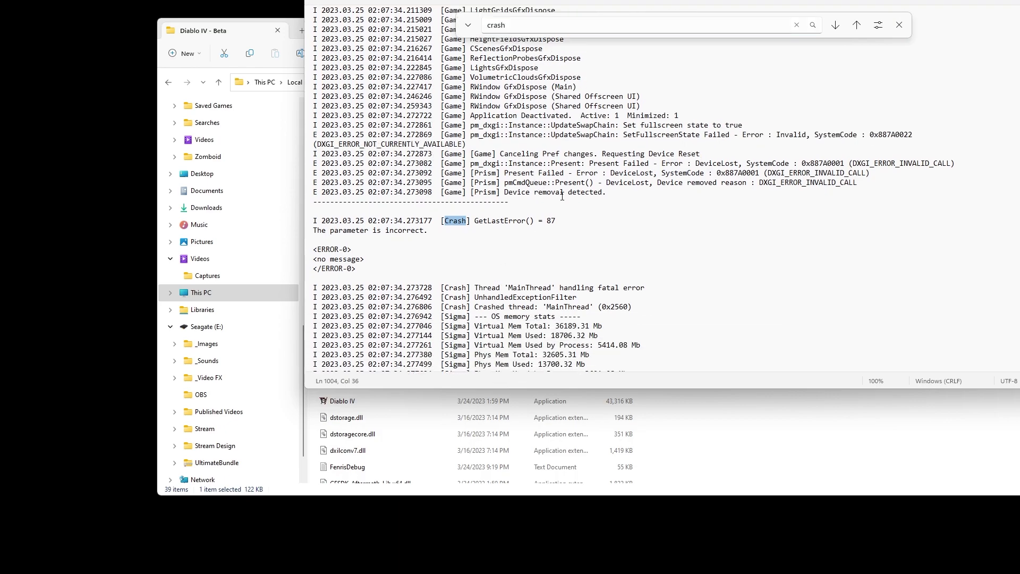
pyautogui.scroll(2, 562, 195)
pyautogui.moveTo(399, 278); pyautogui.dragTo(553, 295)
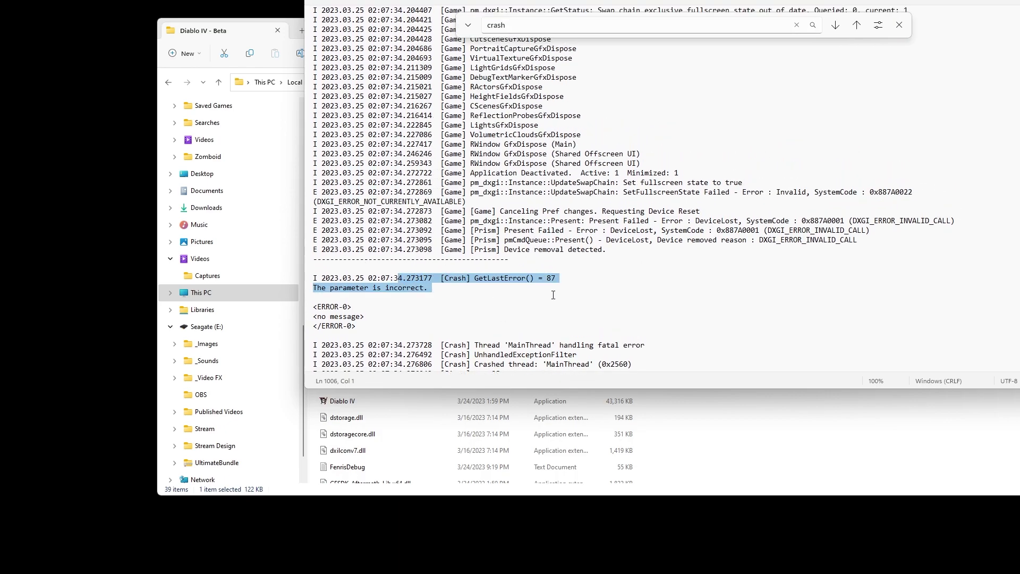
pyautogui.moveTo(689, 253); pyautogui.dragTo(476, 198)
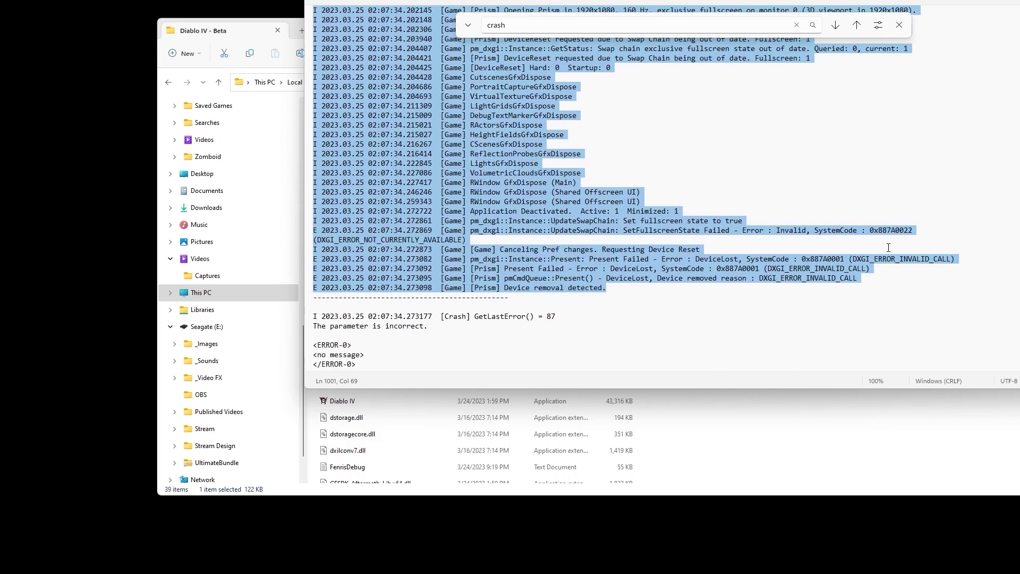
pyautogui.moveTo(476, 197); pyautogui.dragTo(702, 249)
pyautogui.moveTo(634, 230); pyautogui.dragTo(466, 239)
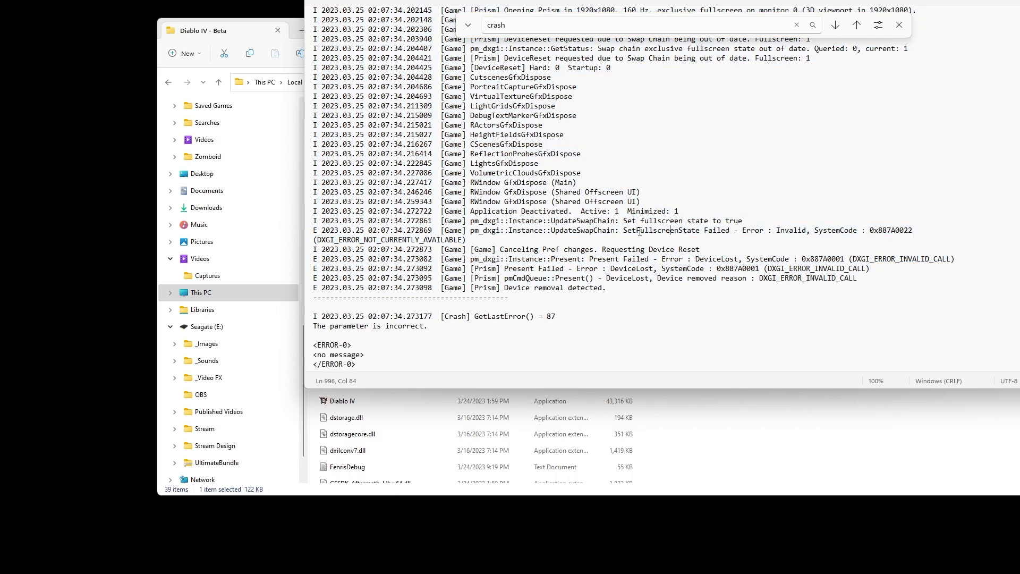
pyautogui.doubleClick(390, 239)
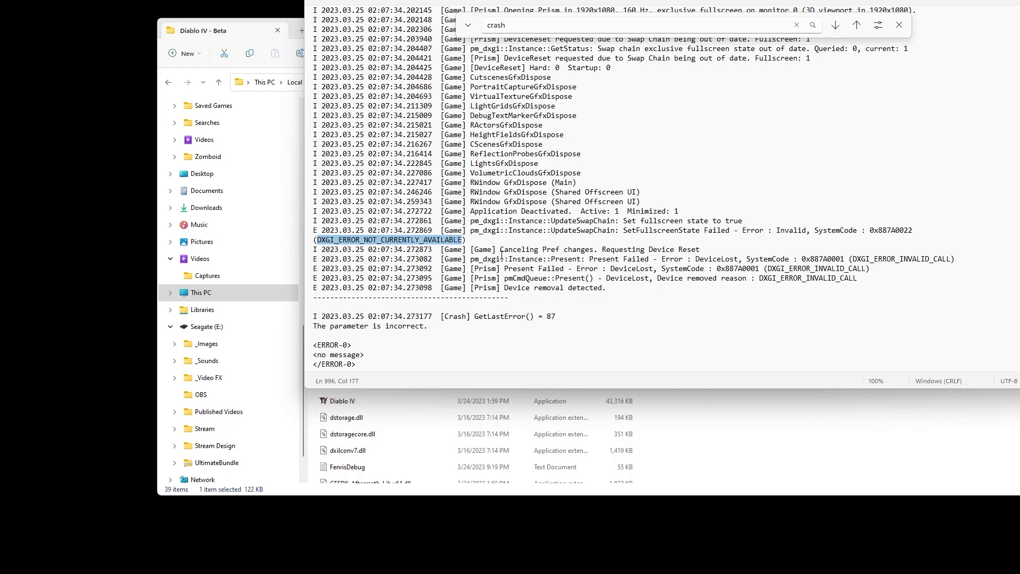
pyautogui.hotkey('alt', 'F4')
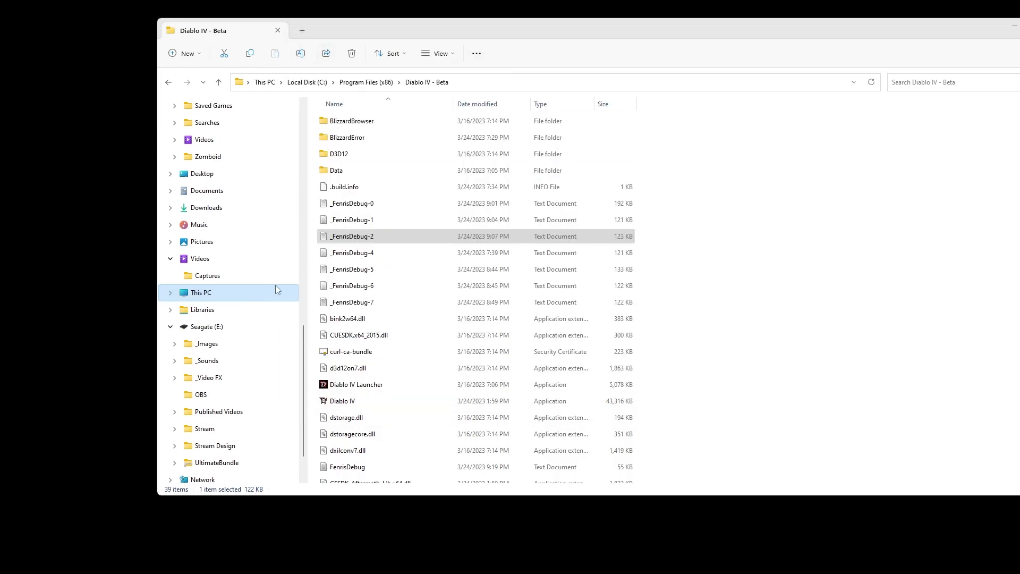
pyautogui.scroll(-1, 275, 285)
pyautogui.scroll(1, 230, 270)
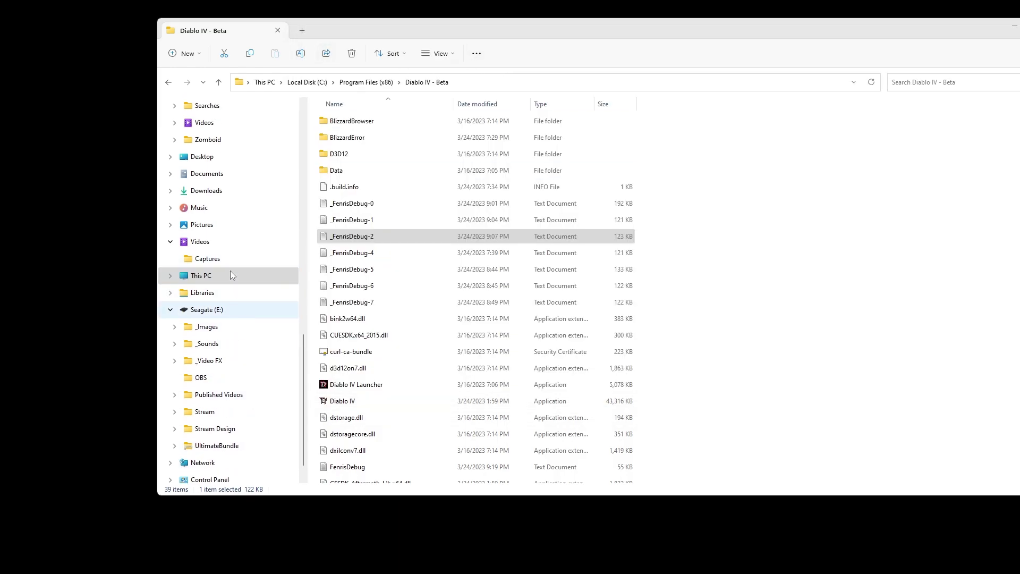
# Step: Go to Documents > Diablo IV and open LocalPrefs in Notepad
pyautogui.click(207, 190)
pyautogui.doubleClick(351, 121)
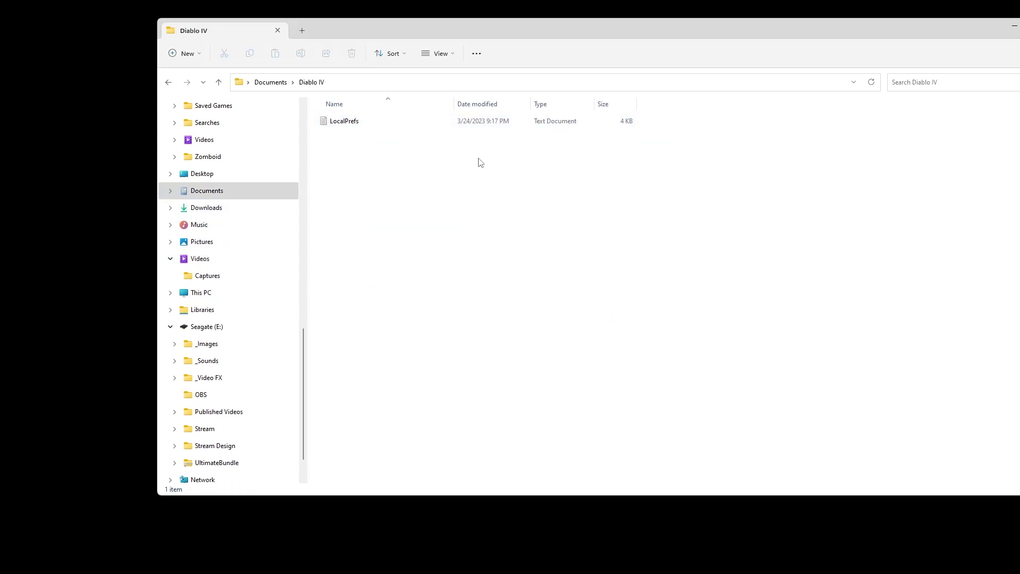
pyautogui.doubleClick(350, 121)
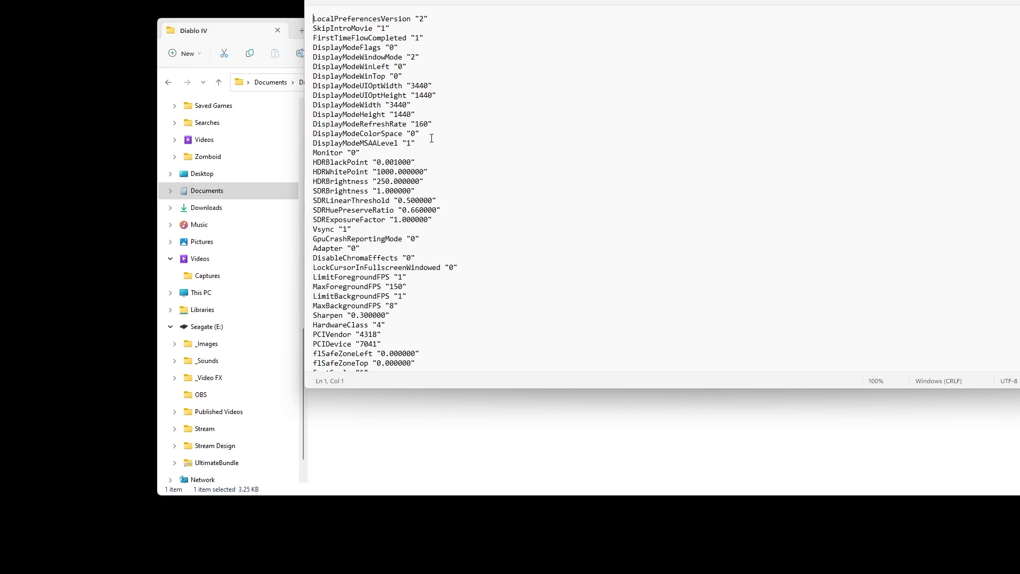
# Step: Compare LocalPrefs' 3440 width and 1440 height values with the resolution in Display settings
pyautogui.rightClick(123, 107)
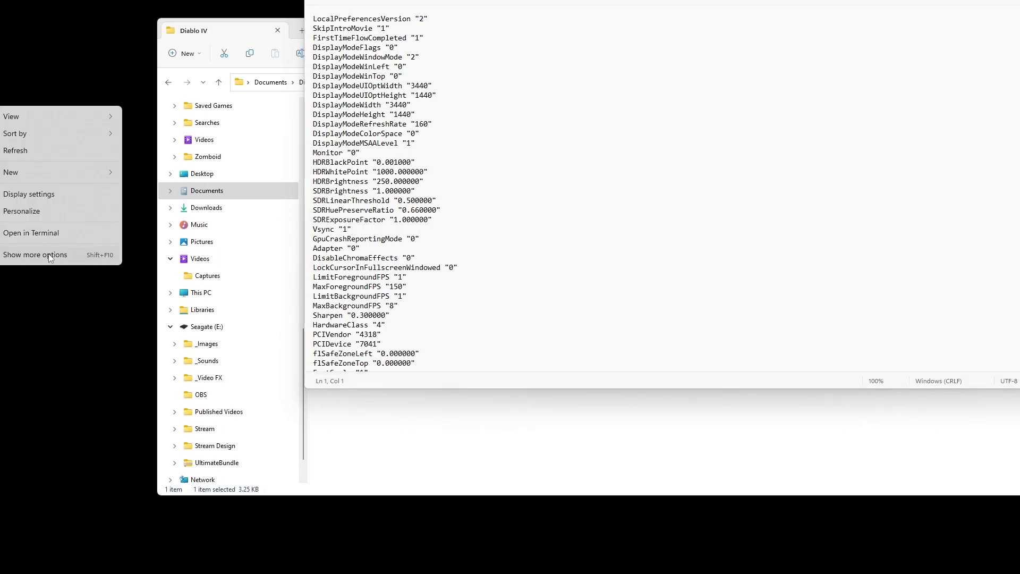
pyautogui.click(52, 196)
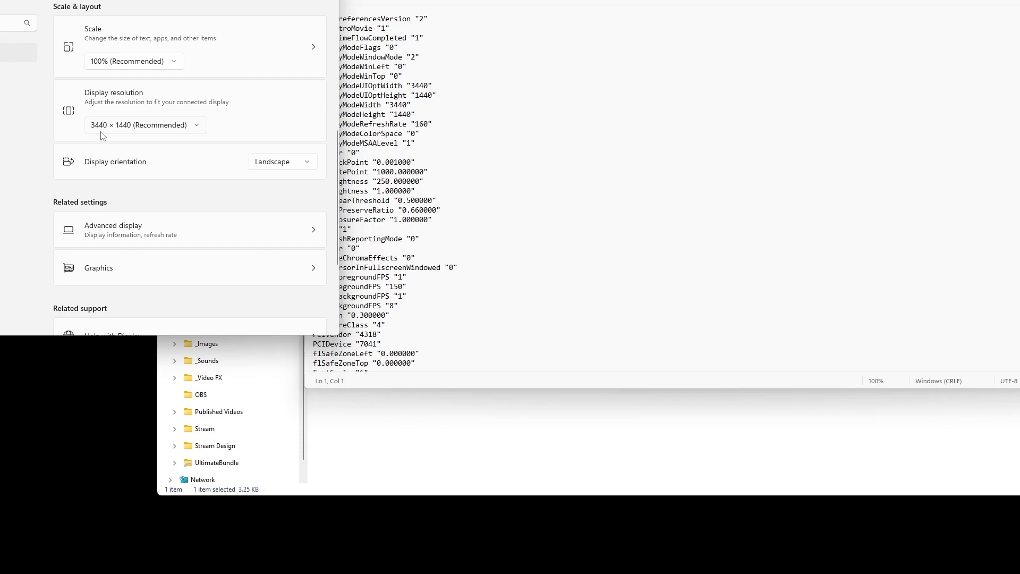
pyautogui.doubleClick(422, 87)
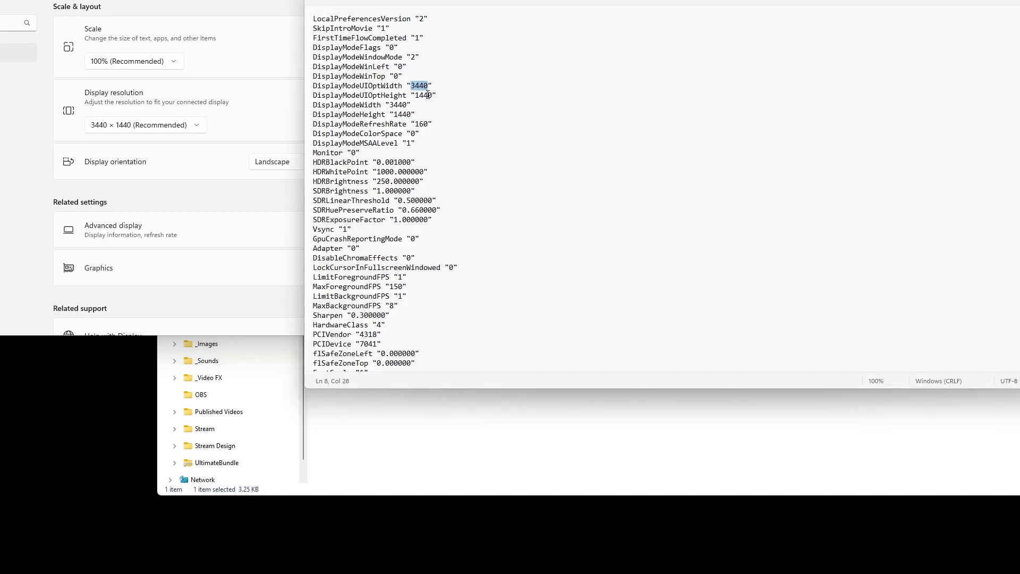
pyautogui.doubleClick(399, 104)
pyautogui.click(402, 114)
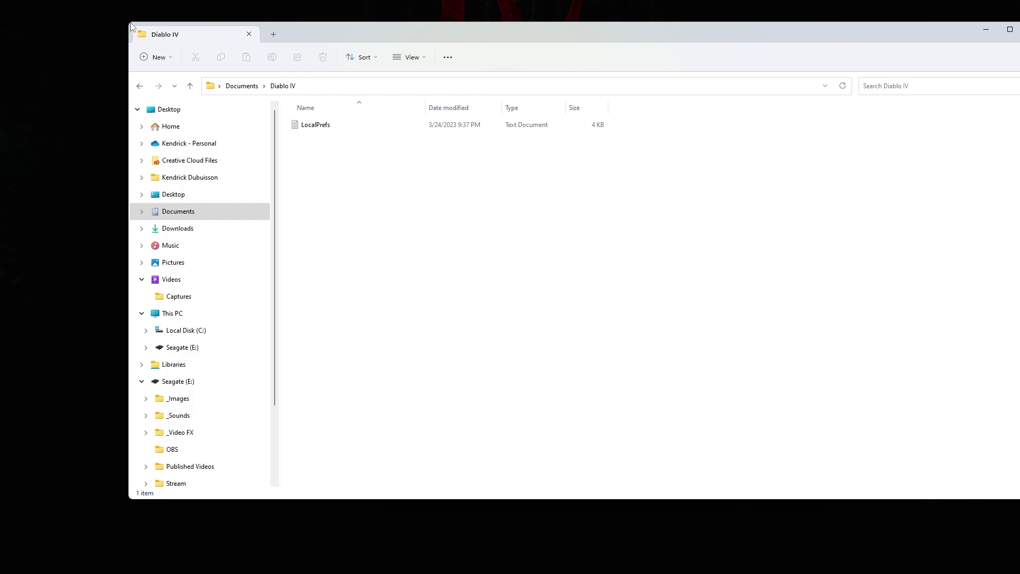
# Step: Shrink and centre the Diablo IV folder window, and dismiss LocalPrefs' context menu unchanged
pyautogui.moveTo(132, 27); pyautogui.dragTo(309, 144)
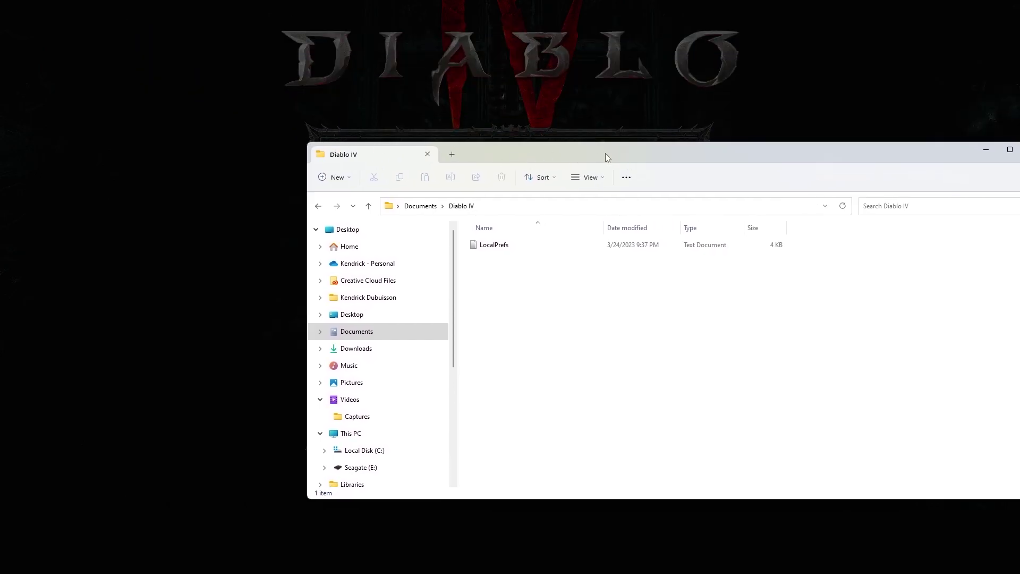
pyautogui.moveTo(605, 153); pyautogui.dragTo(464, 125)
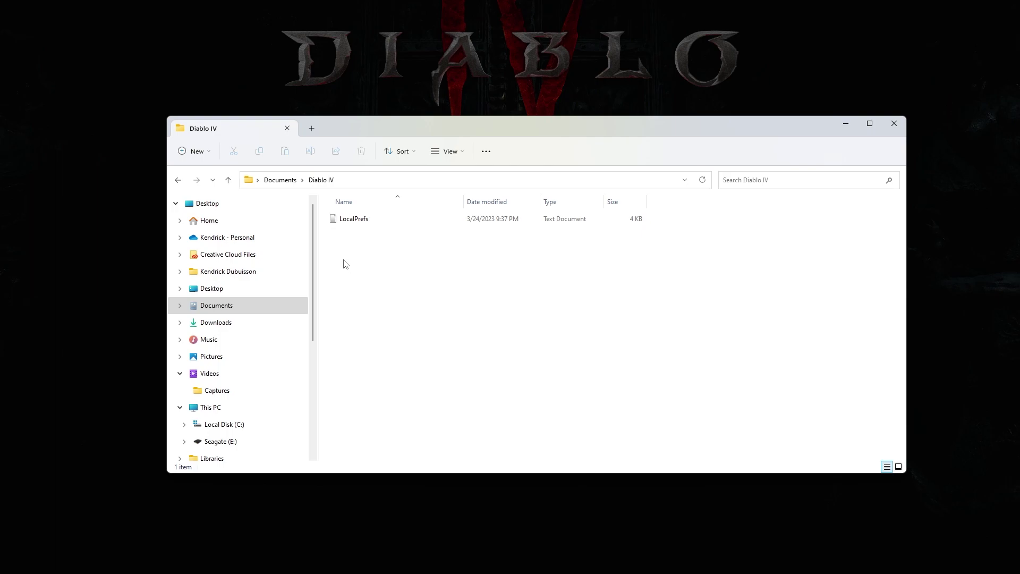
pyautogui.rightClick(364, 220)
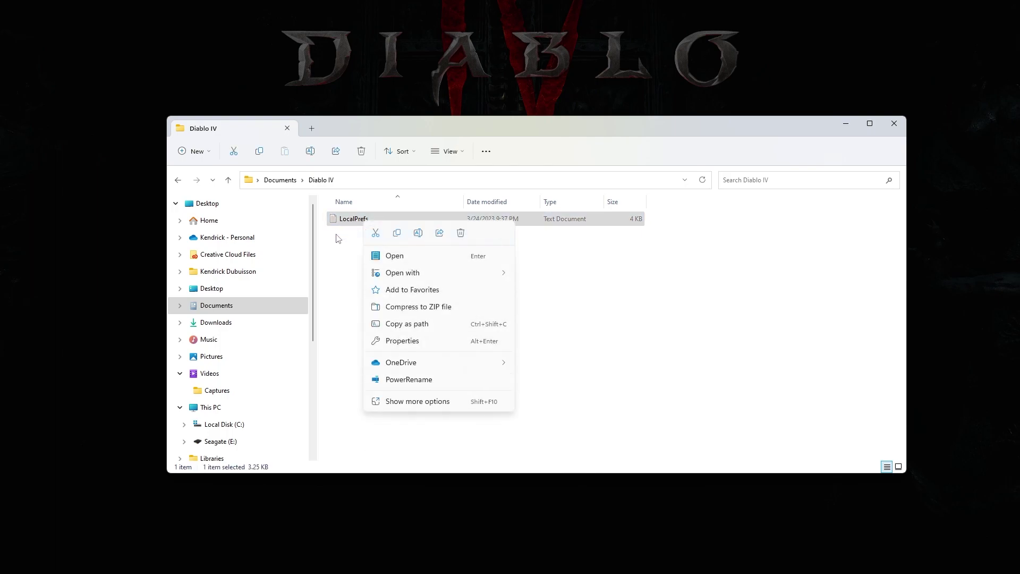
pyautogui.click(403, 228)
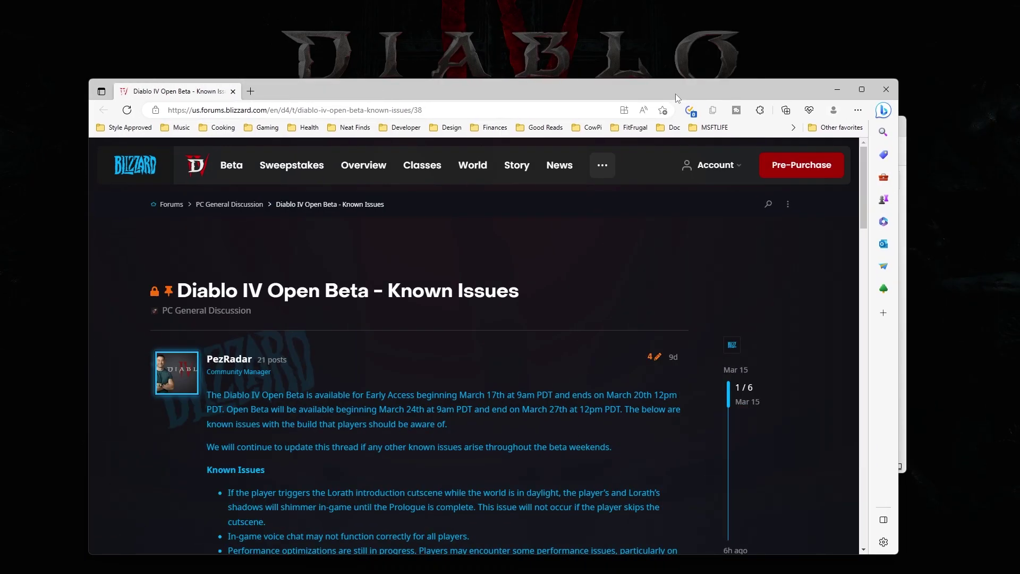
pyautogui.scroll(-10, 264, 248)
pyautogui.scroll(-3, 263, 289)
pyautogui.scroll(-1, 263, 290)
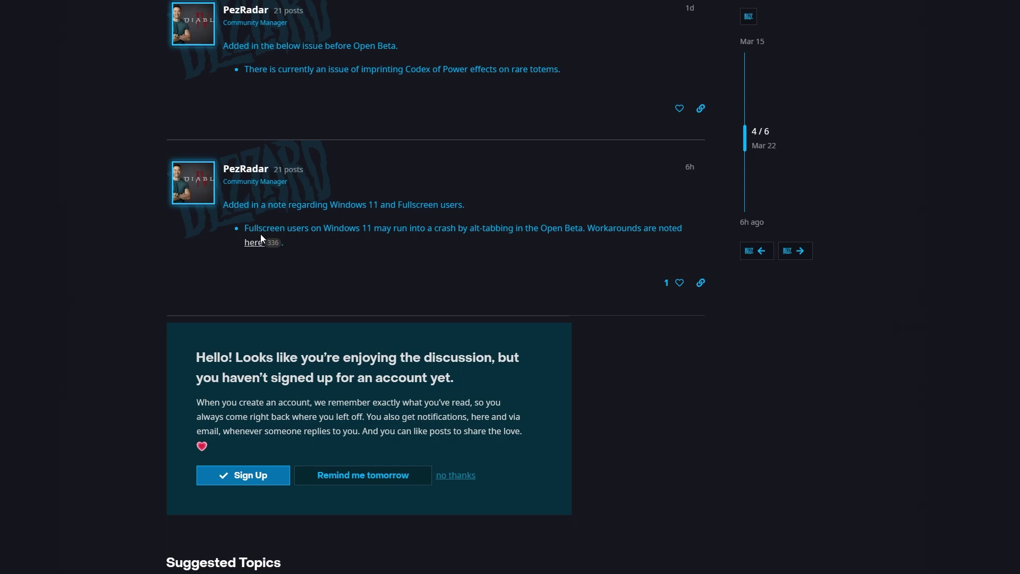
pyautogui.moveTo(241, 227); pyautogui.dragTo(686, 234)
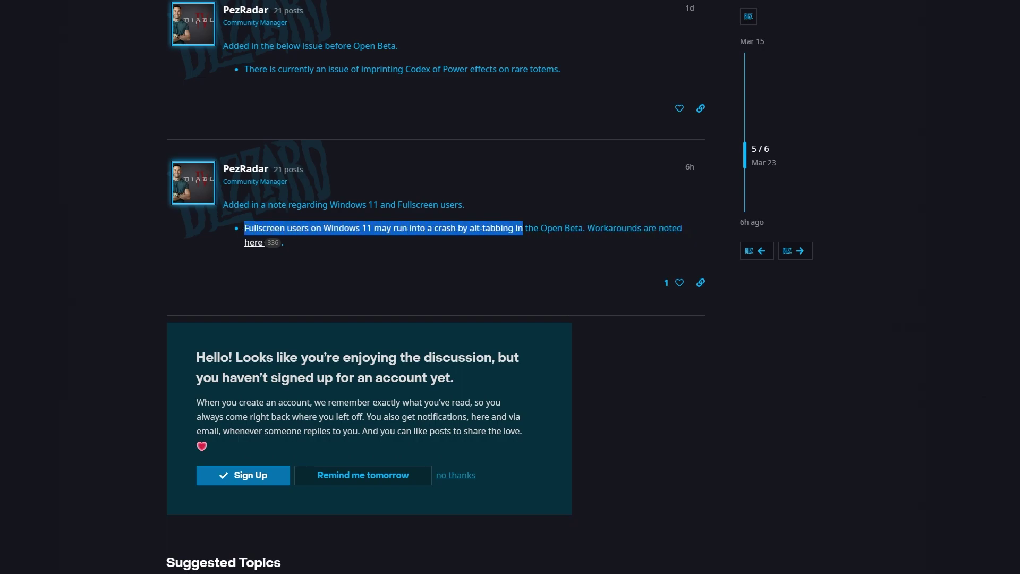
# Step: Open the linked fullscreen workaround topic, highlight its LocalPrefs.txt advice, and switch to Battle.net
pyautogui.moveTo(686, 230)
pyautogui.mouseDown()
pyautogui.moveTo(668, 229)
pyautogui.moveTo(684, 223)
pyautogui.mouseUp()
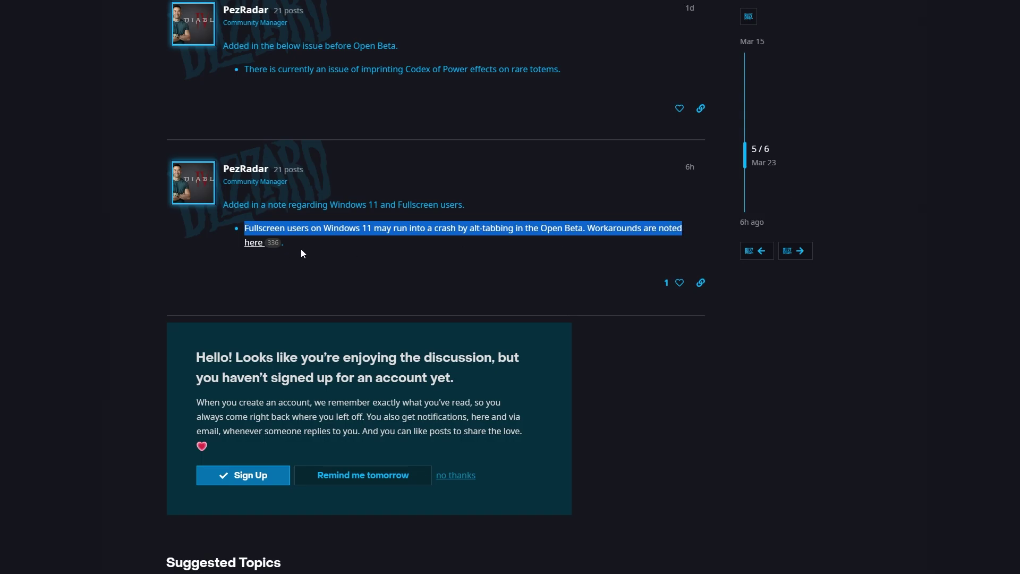
pyautogui.click(253, 242)
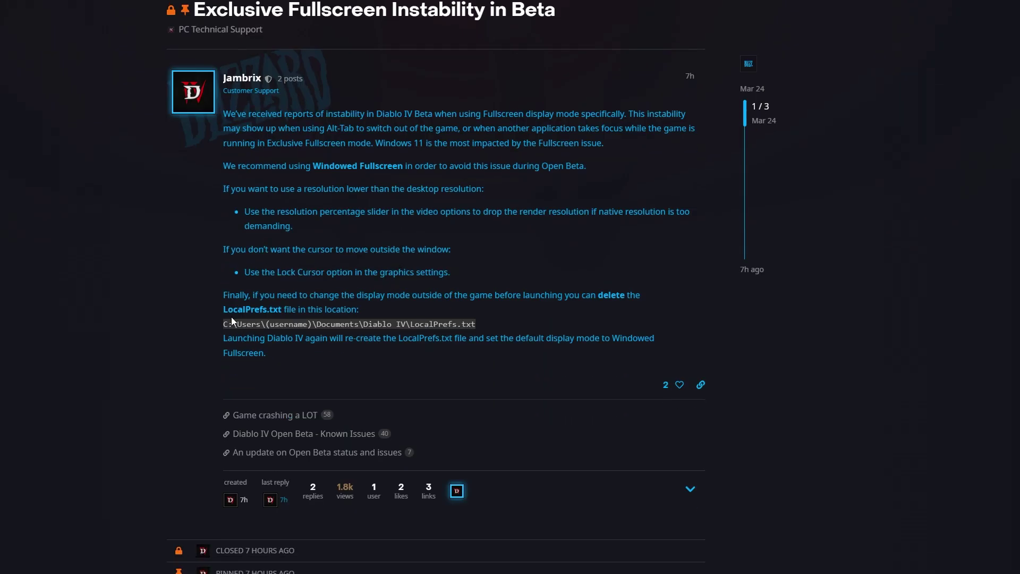
pyautogui.moveTo(223, 295)
pyautogui.mouseDown()
pyautogui.moveTo(323, 295)
pyautogui.moveTo(407, 324)
pyautogui.moveTo(475, 323)
pyautogui.mouseUp()
pyautogui.click(483, 339)
pyautogui.moveTo(224, 338)
pyautogui.mouseDown()
pyautogui.moveTo(532, 338)
pyautogui.moveTo(564, 360)
pyautogui.mouseUp()
pyautogui.scroll(-1, 444, 348)
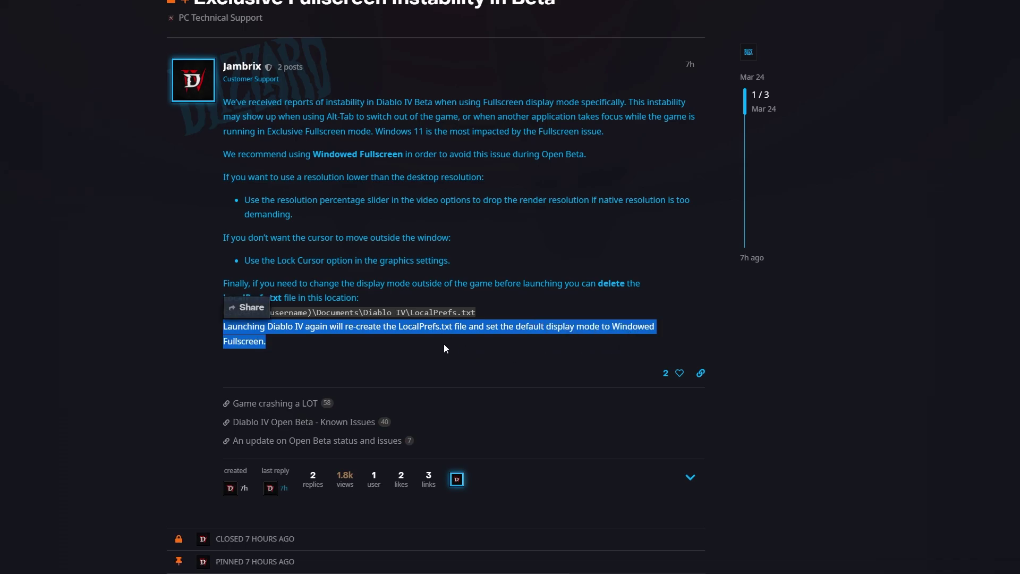
pyautogui.scroll(-2, 438, 334)
pyautogui.scroll(5, 432, 320)
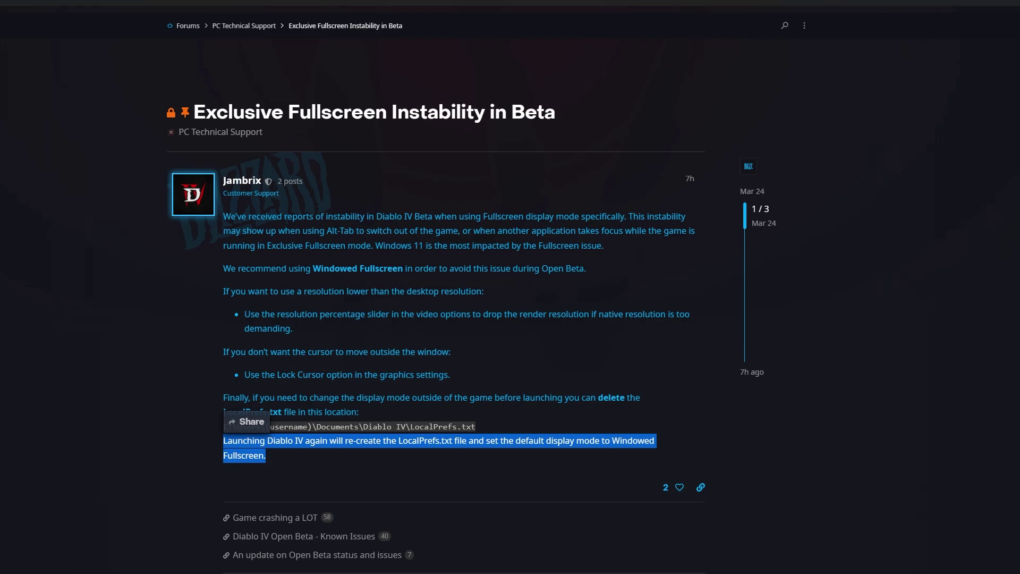
pyautogui.hotkey('alt', 'Tab')
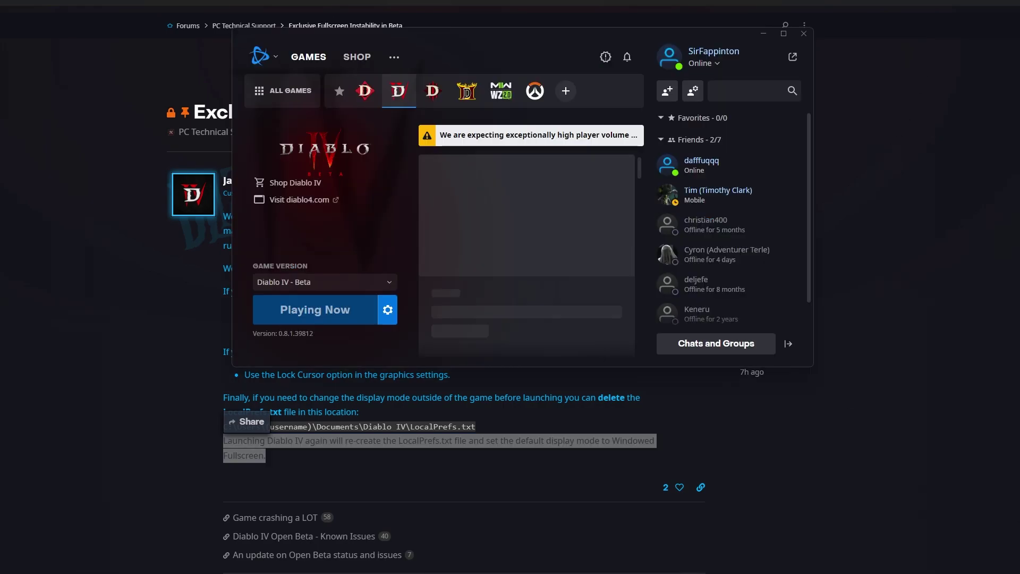